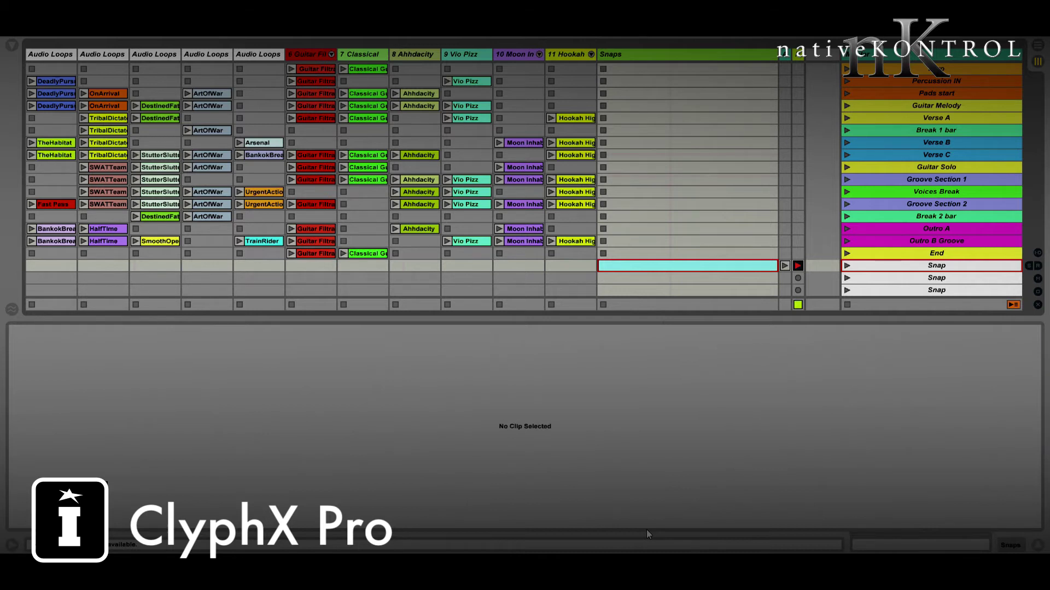
Insert an empty MIDI clip on the Snaps track in the first Snap scene and set its launch quantization to None.
key(ctrl+shift+m)
click(77, 464)
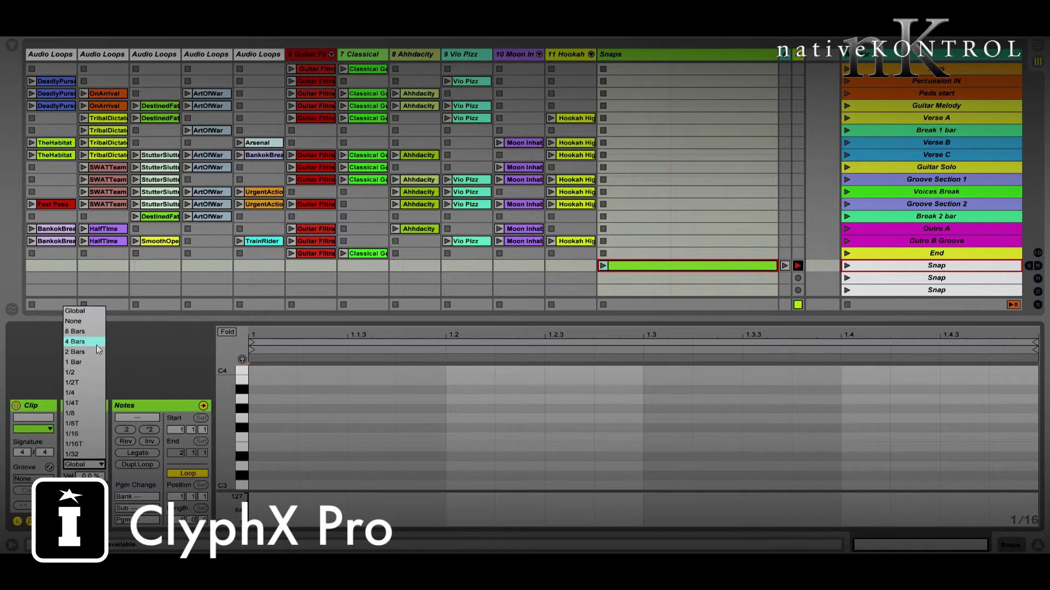
click(89, 322)
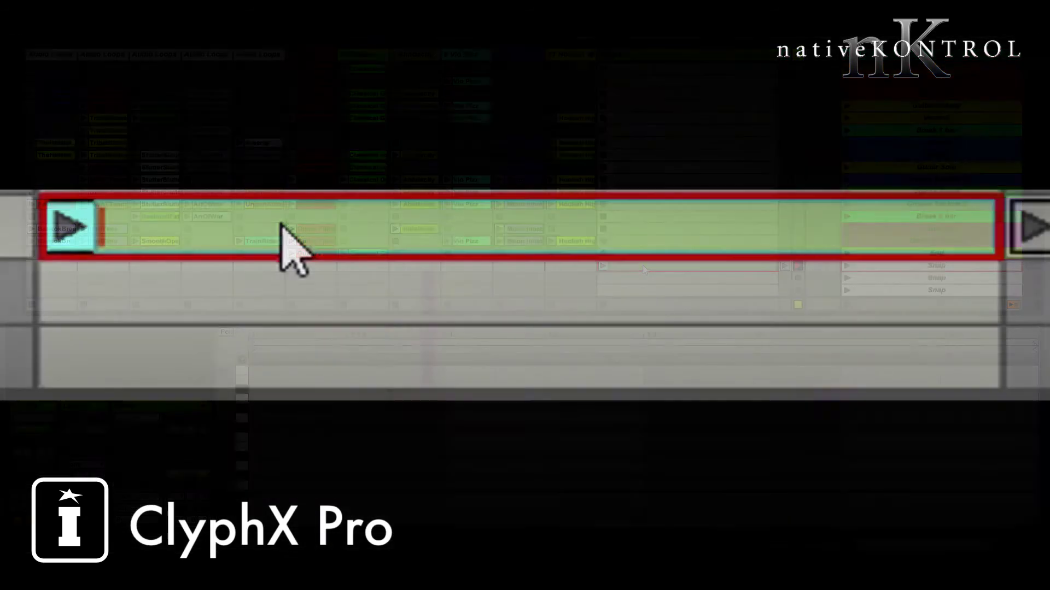
Rename the new Snaps clip as "[ver a alt] 1-11/snap play".
key(ctrl+r)
text([])
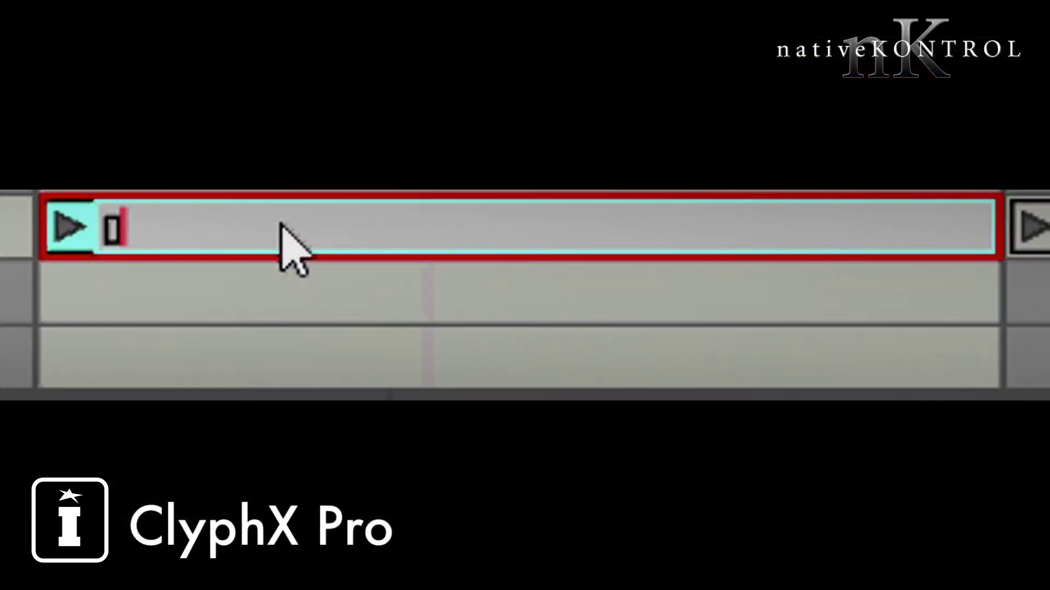
key(Left)
text(v)
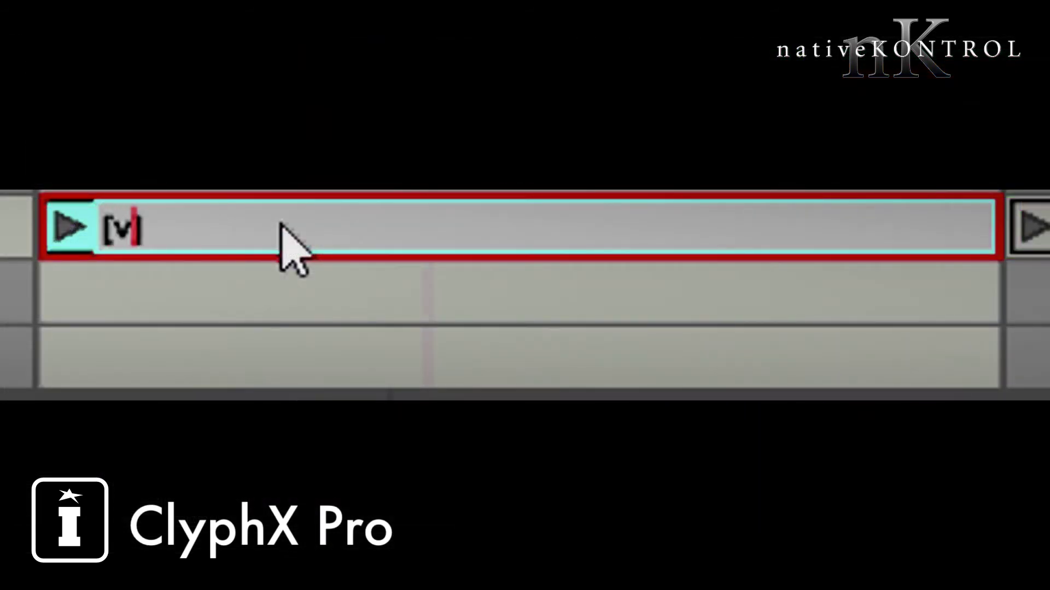
text(er a alt)
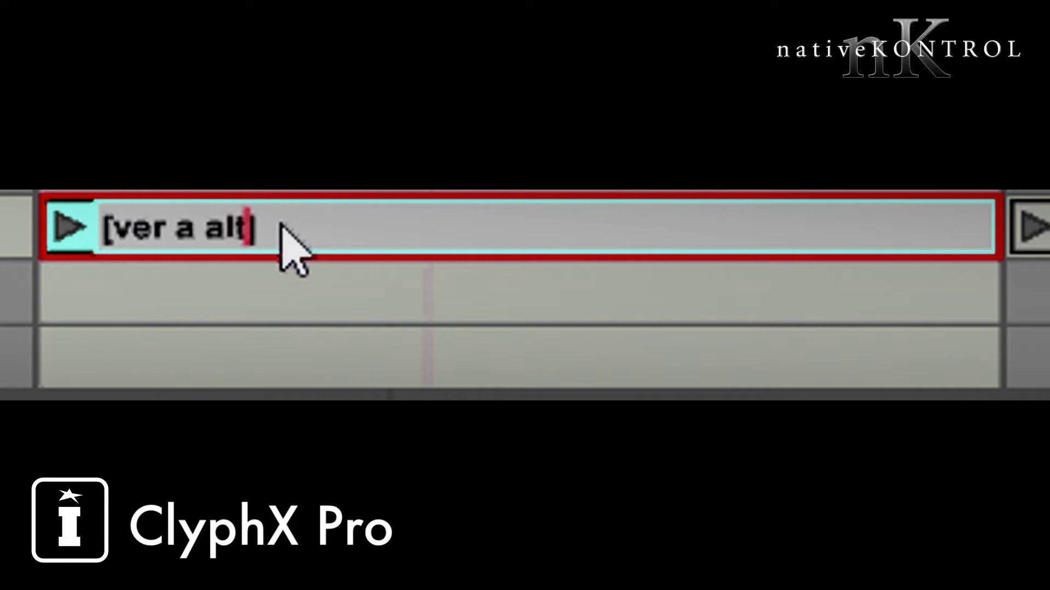
key(Right)
text(1)
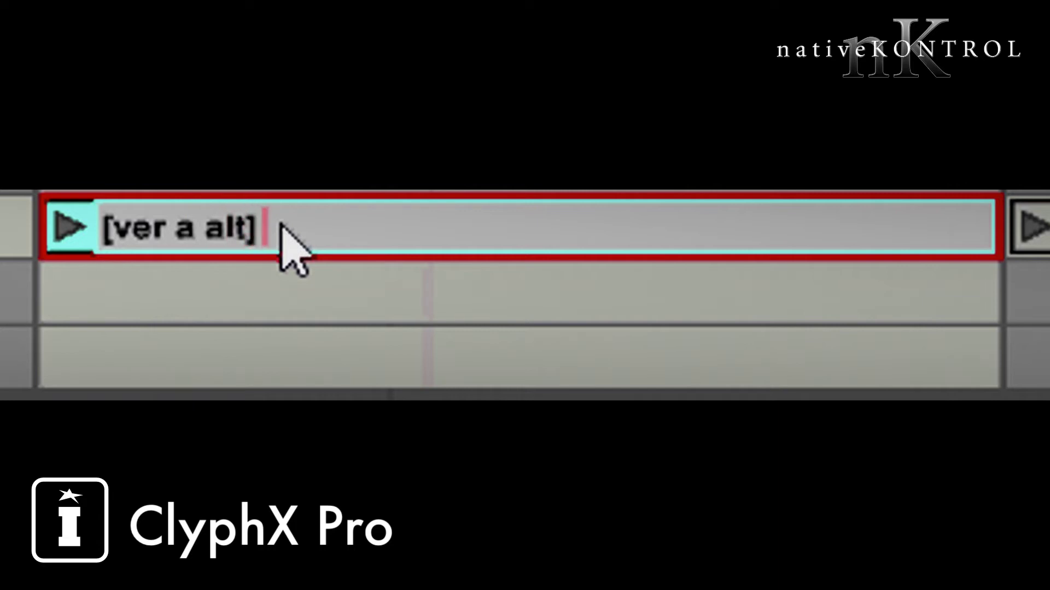
text(-11/)
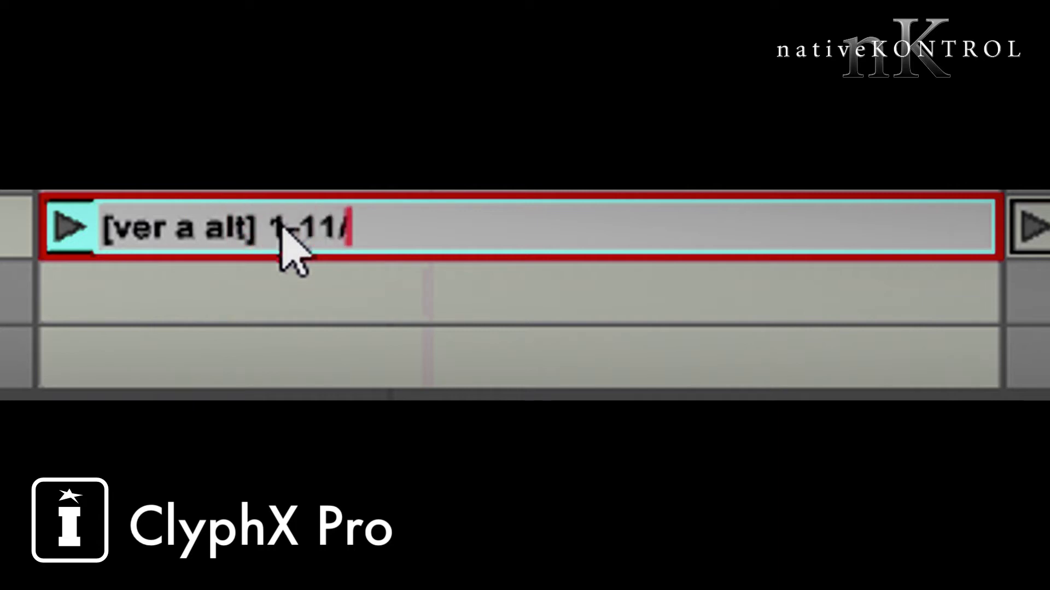
text(snap p)
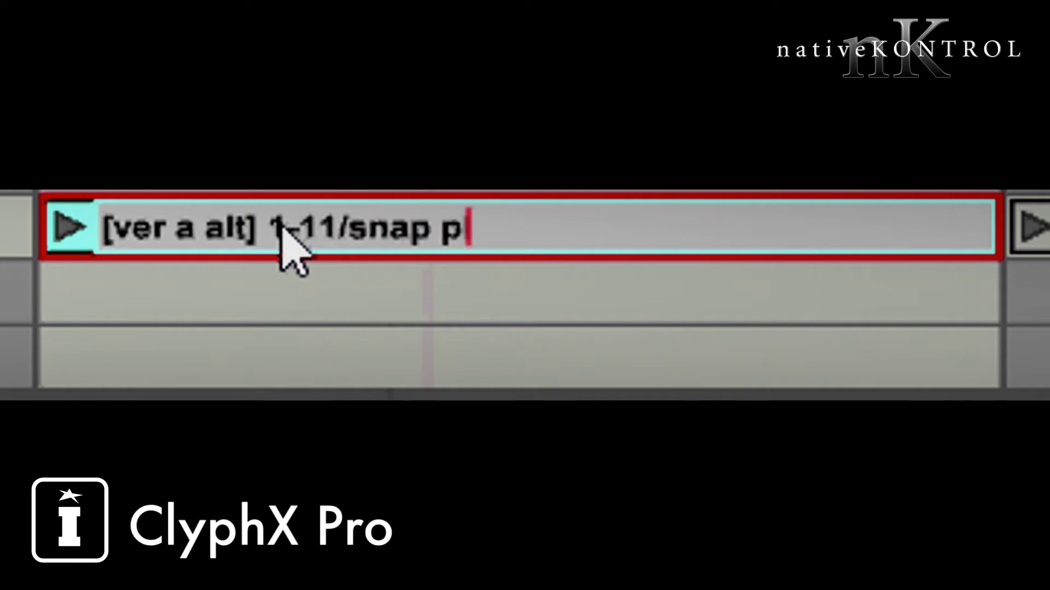
text(lay)
key(Return)
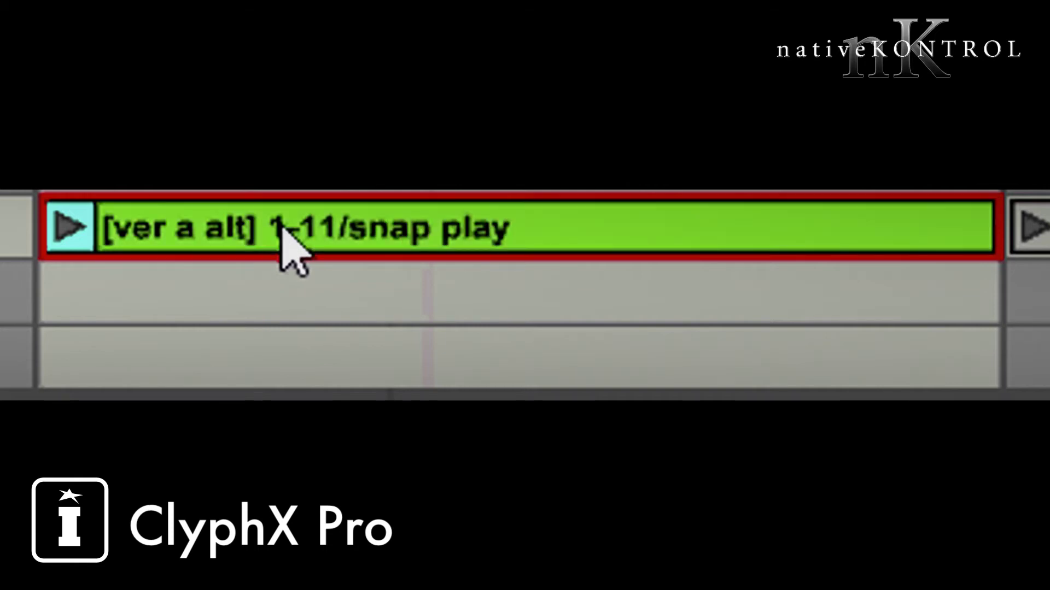
Duplicate the "[ver a alt]" clip into the second Snap scene and rename the copy as "[ver b alt] 1-11/snap play".
key(ctrl+d)
key(ctrl+r)
key(Home)
key(Right)
key(Right)
key(Right)
key(Right)
key(Right)
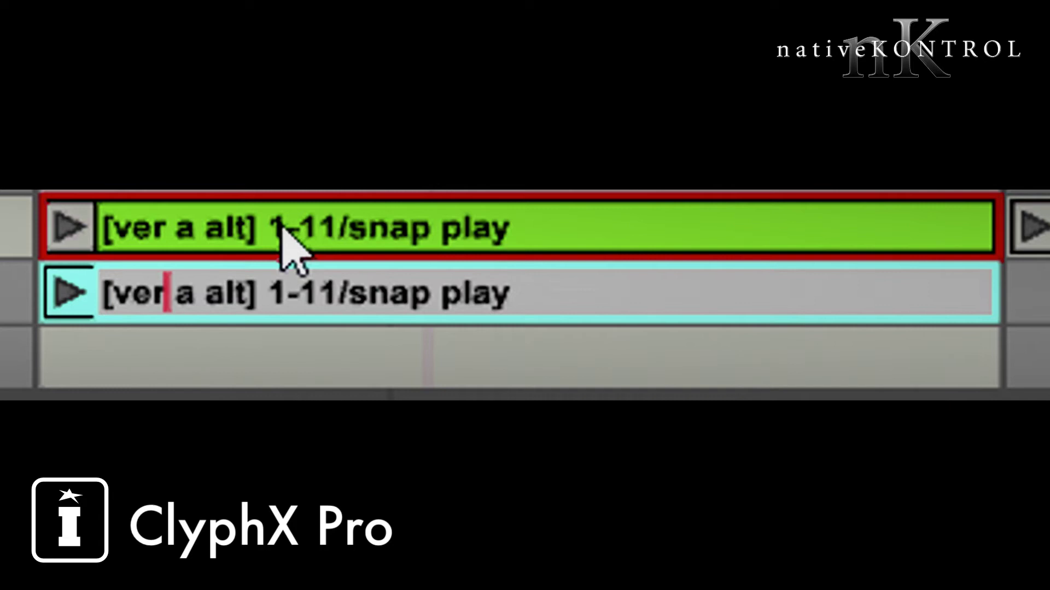
key(Delete)
text(b)
key(Return)
Duplicate the "[ver b alt]" clip into the third Snap scene and rename the copy as "[ver c alt] 1-11/snap play".
key(ctrl+d)
key(ctrl+r)
key(Home)
key(Right)
key(Right)
key(Right)
key(Right)
key(Right)
key(Delete)
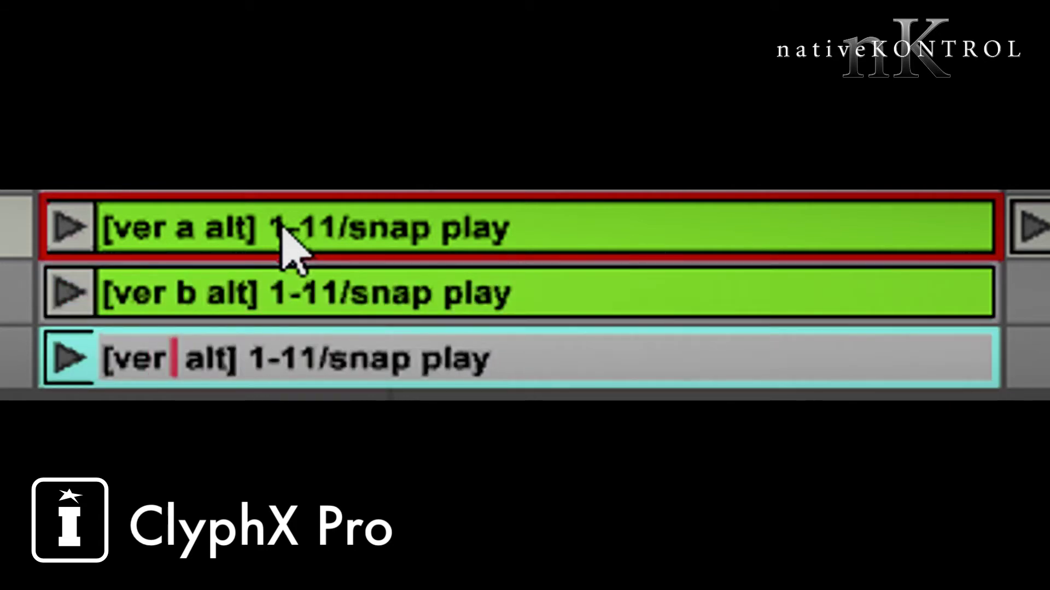
text(c)
key(Return)
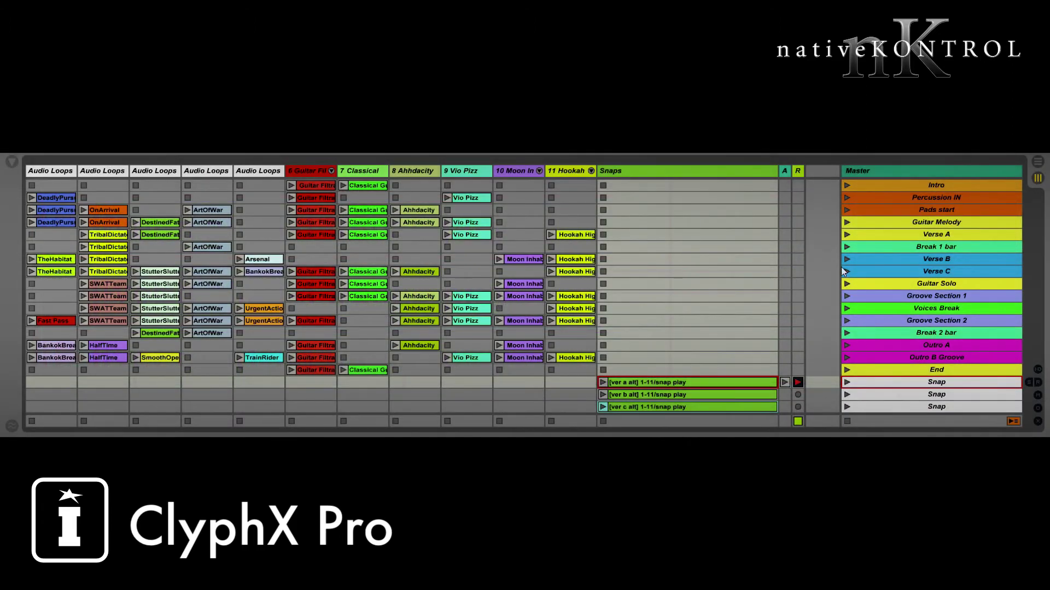
Launch the Verse A scene, swap in other Hookah, Vio Pizz, Guitar, StutterSlutter and DeadlyPursuit clips, and store the mix with the "[ver a alt]" snap clip.
click(846, 239)
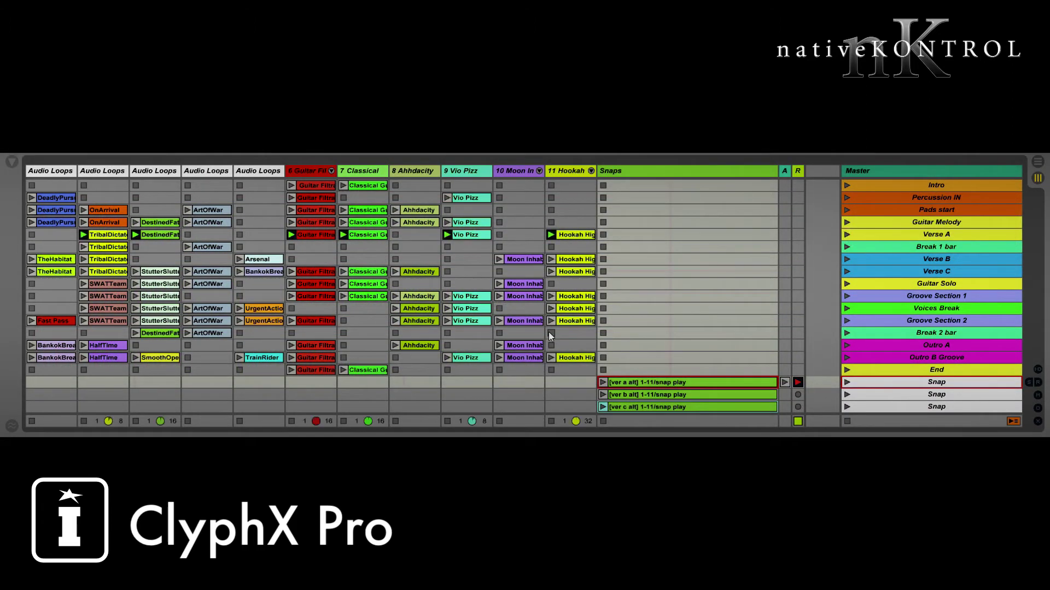
click(551, 295)
click(448, 296)
click(292, 197)
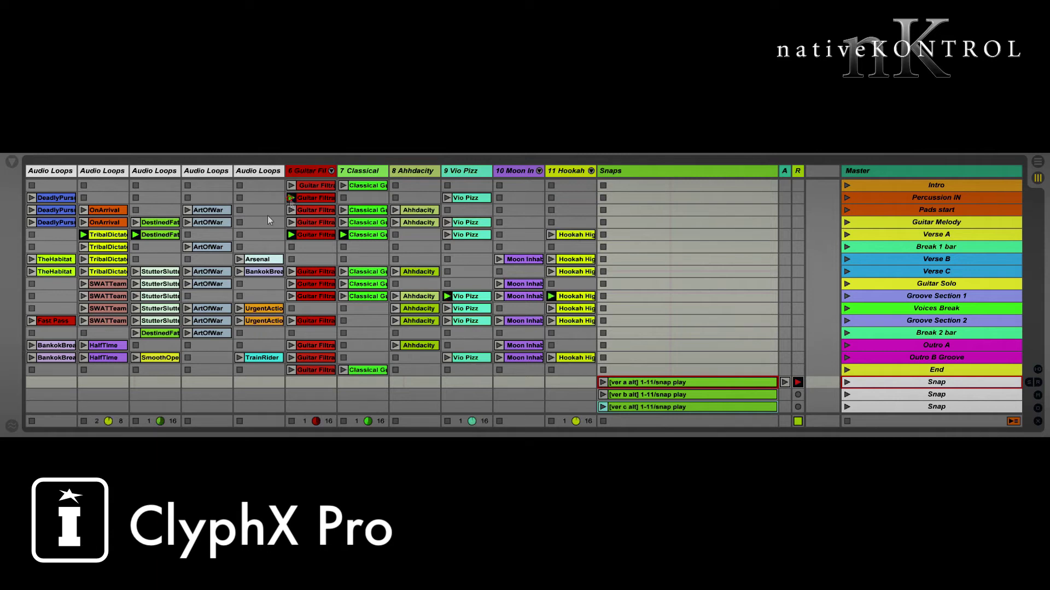
click(135, 284)
click(31, 210)
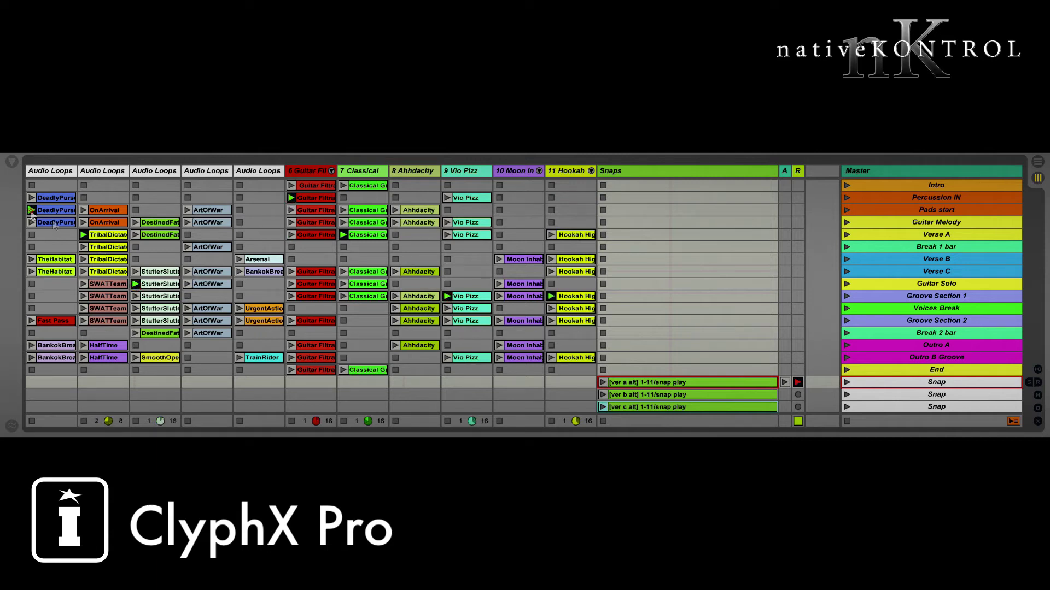
click(603, 382)
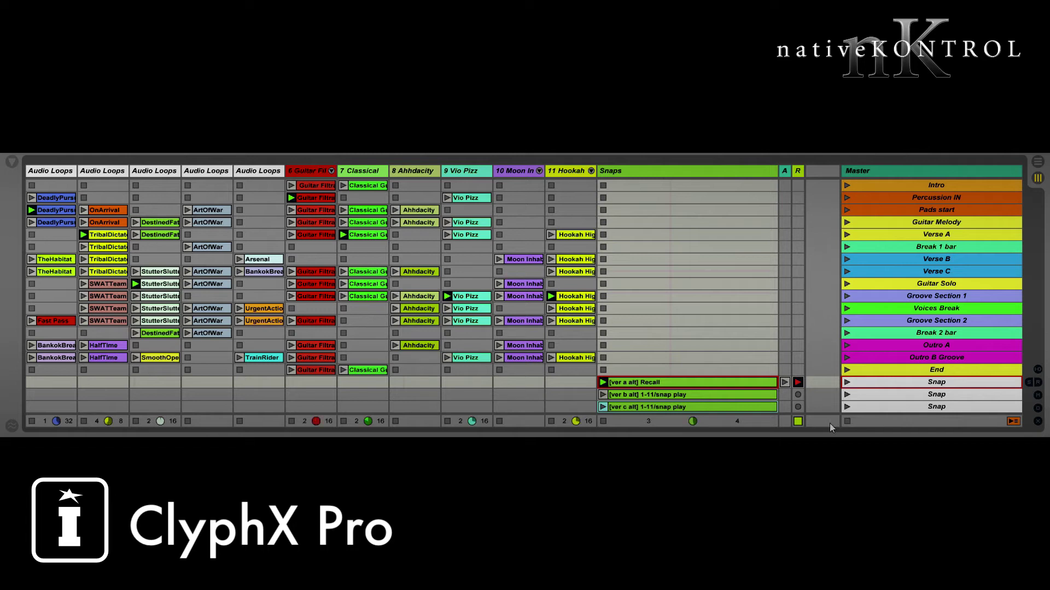
Launch the Intro scene and recall the stored variation with the "[ver a alt]" clip.
click(847, 186)
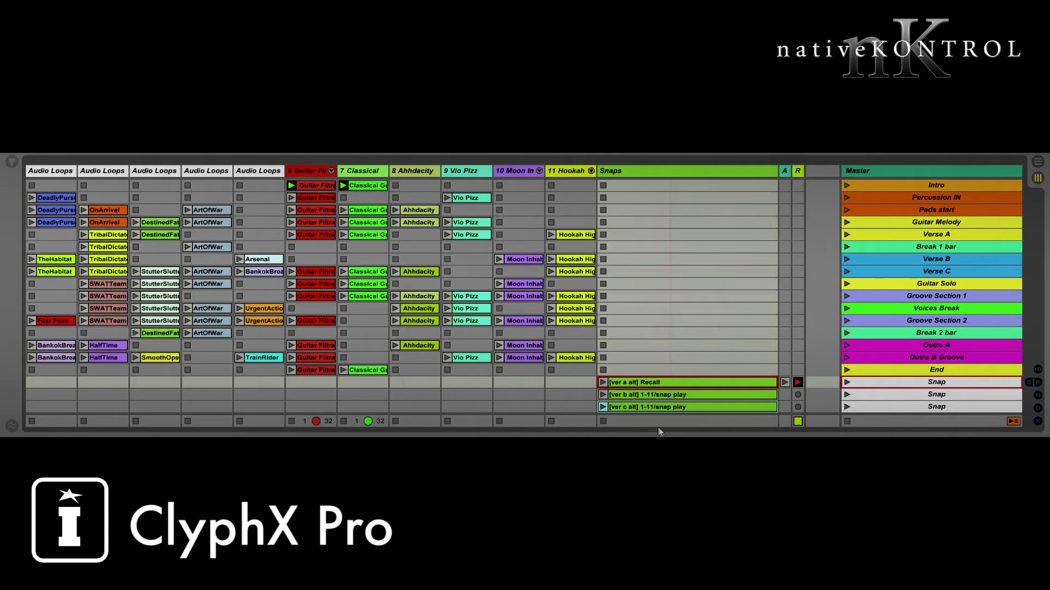
click(603, 383)
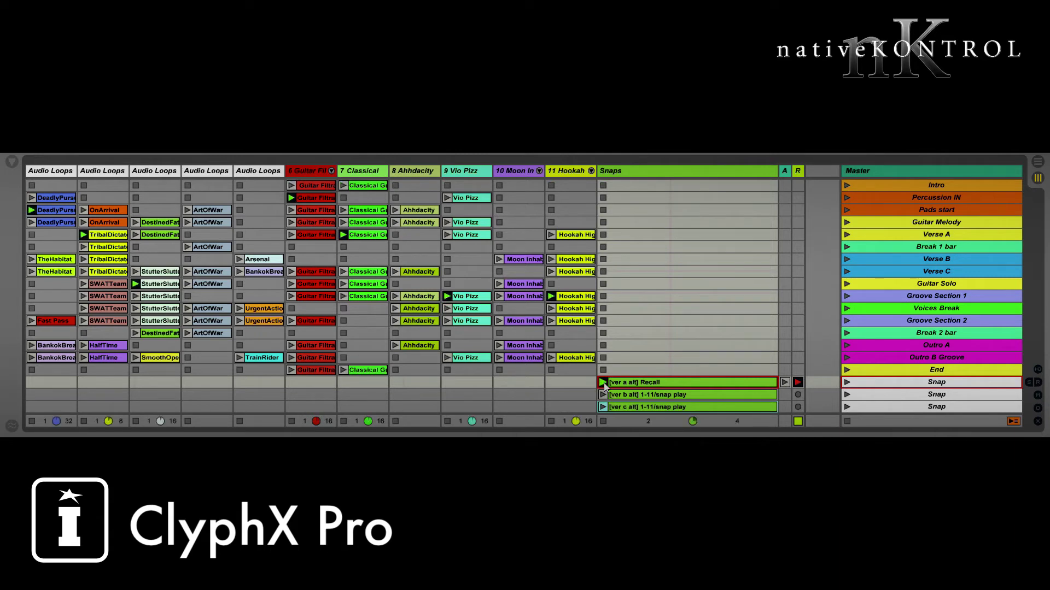
Launch the Verse B scene, swap in other Ahhdacity, StutterSlutter, SWATTeam and DeadlyPursuit clips, and store the mix with the "[ver b alt]" snap clip.
click(846, 259)
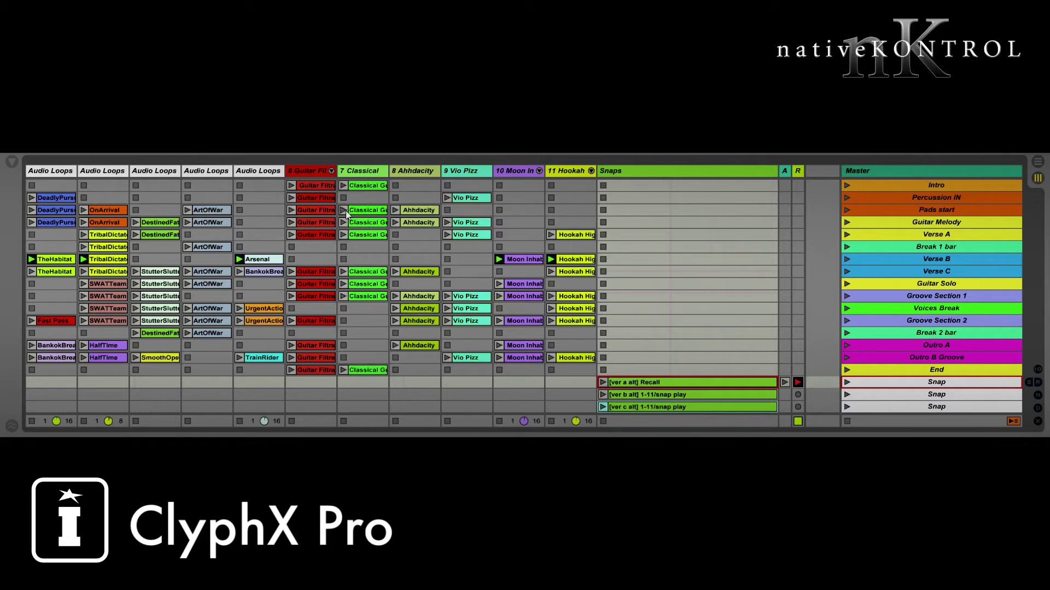
click(395, 211)
click(135, 284)
click(84, 296)
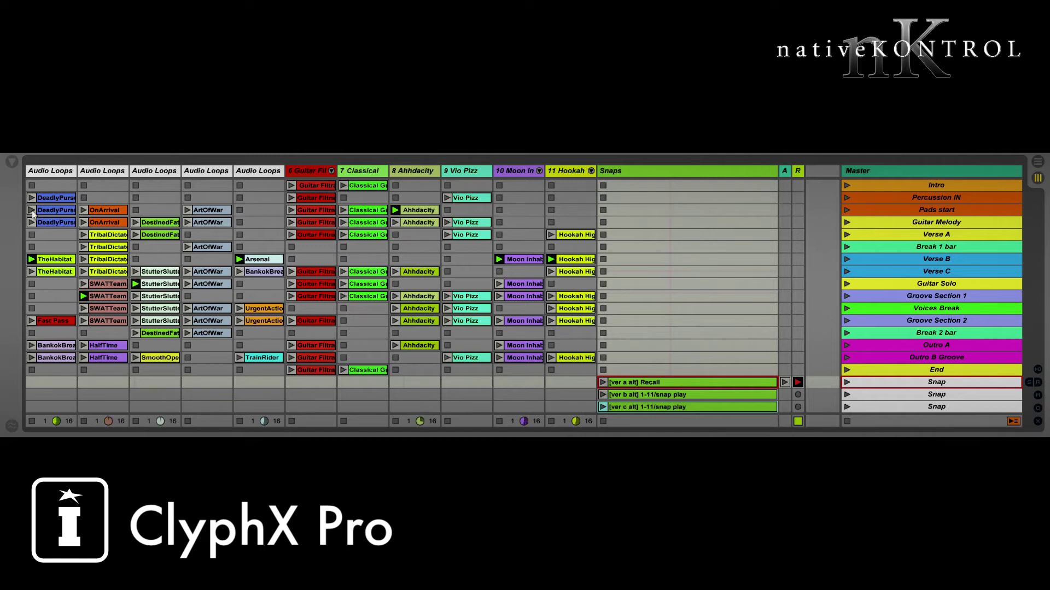
click(603, 394)
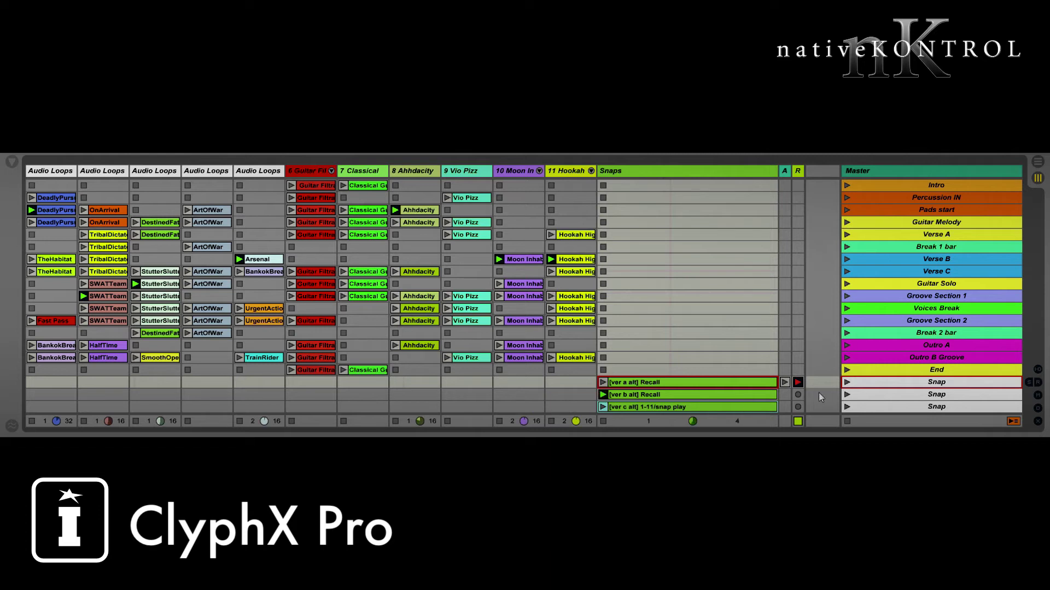
Launch the Verse C scene, stop Classical, swap in other Vio Pizz and audio loop clips, and store the mix with the "[ver c alt]" snap clip.
click(847, 271)
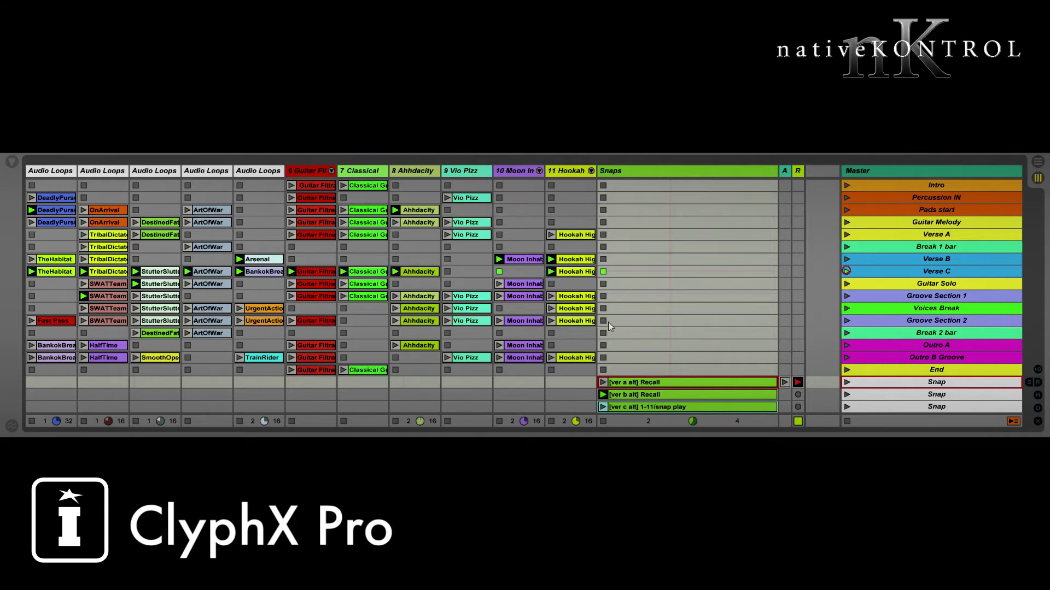
click(446, 309)
click(343, 247)
click(240, 258)
click(188, 222)
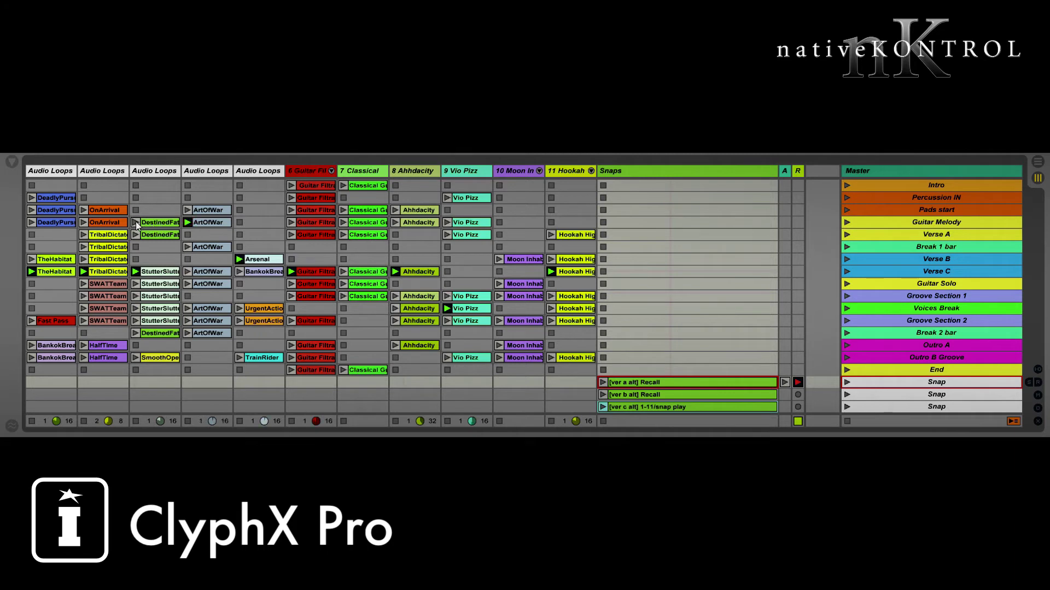
click(31, 222)
click(84, 210)
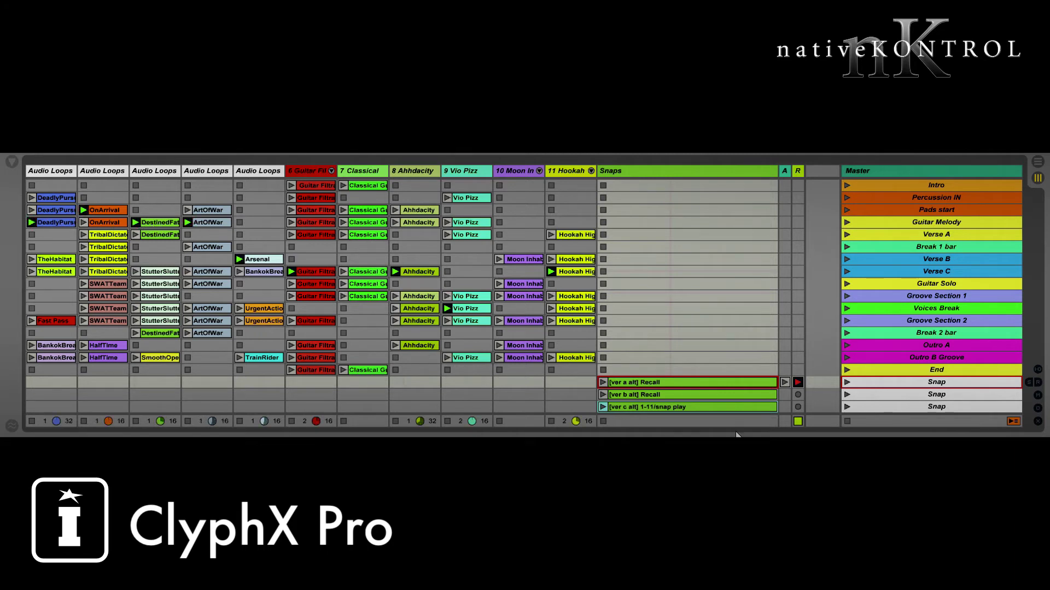
click(603, 407)
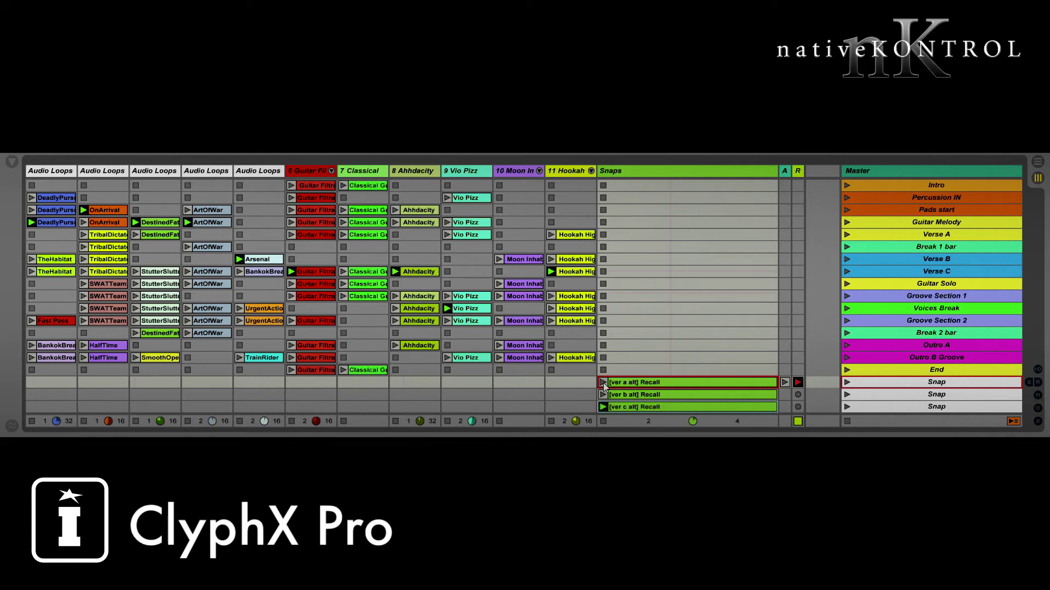
Recall the stored "[ver a alt]", "[ver b alt]" and "[ver c alt]" variations one after another.
click(603, 383)
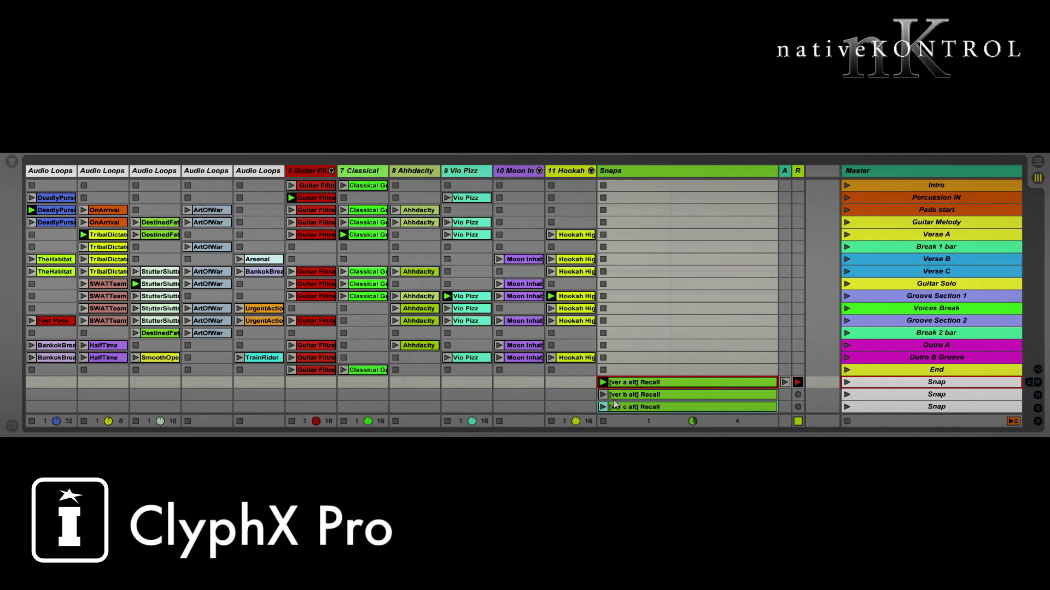
click(603, 395)
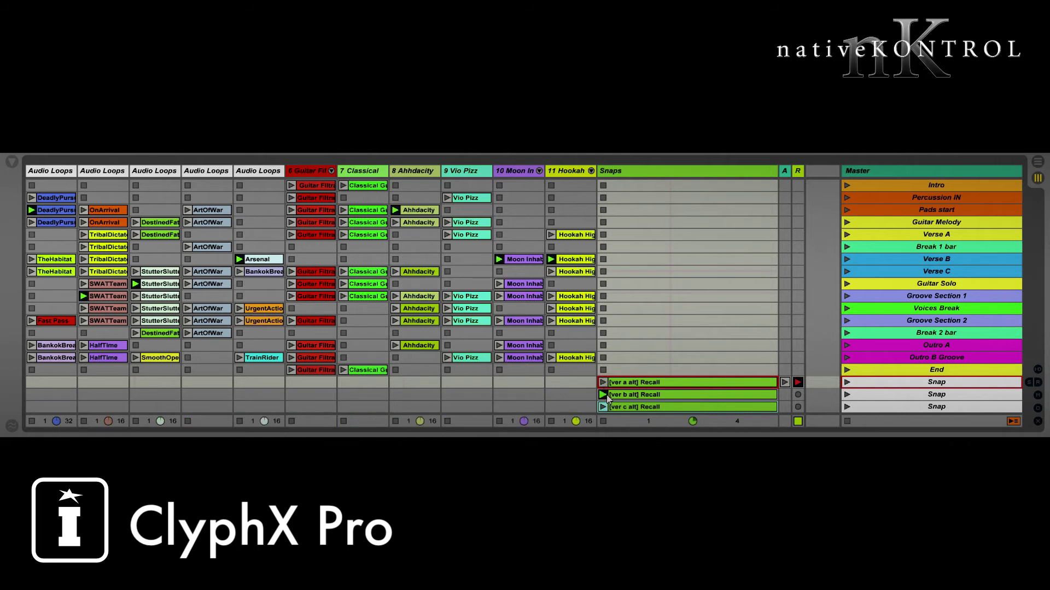
click(603, 407)
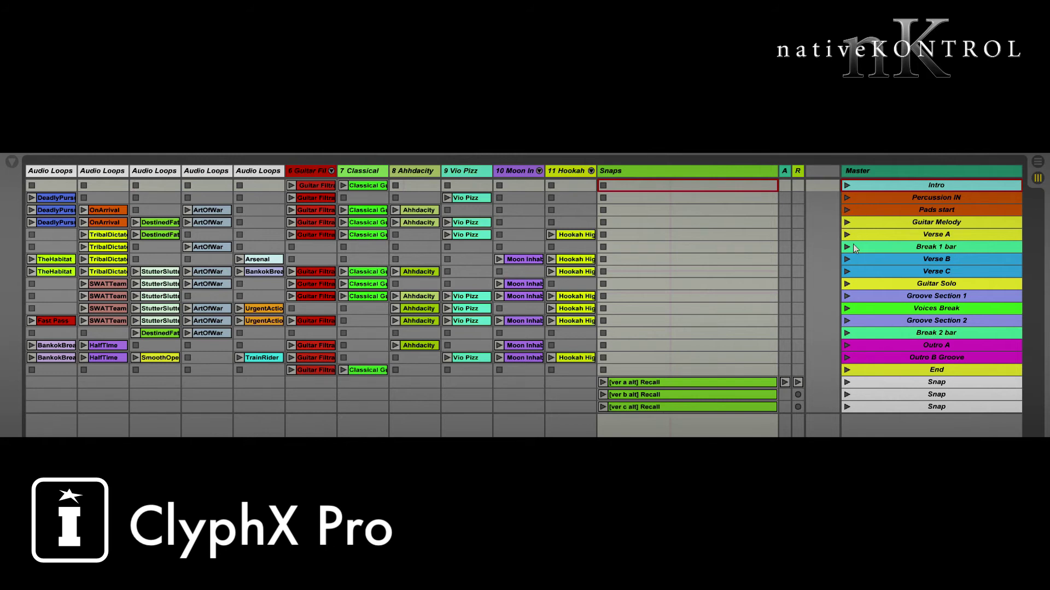
Compare the session clips with the arrangement and select the Verse B and Verse C locators in the Arrangement View.
key(Tab)
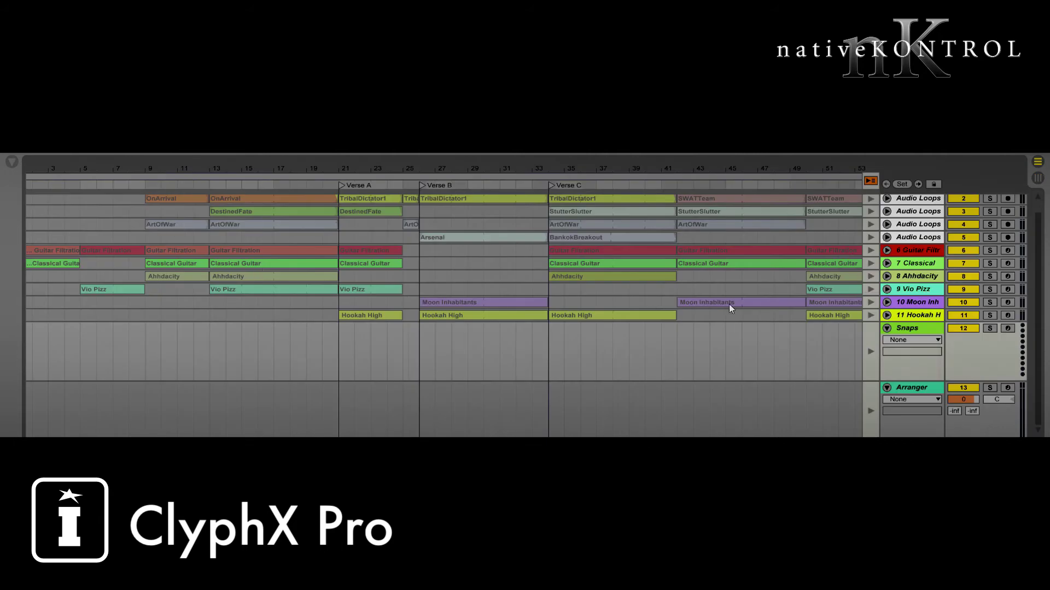
key(Tab)
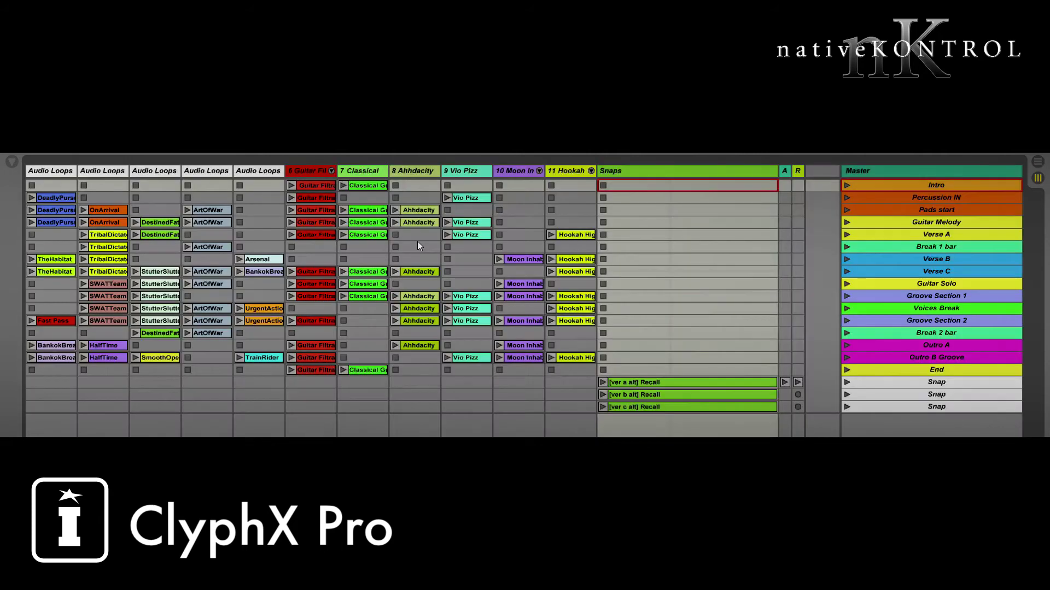
key(Tab)
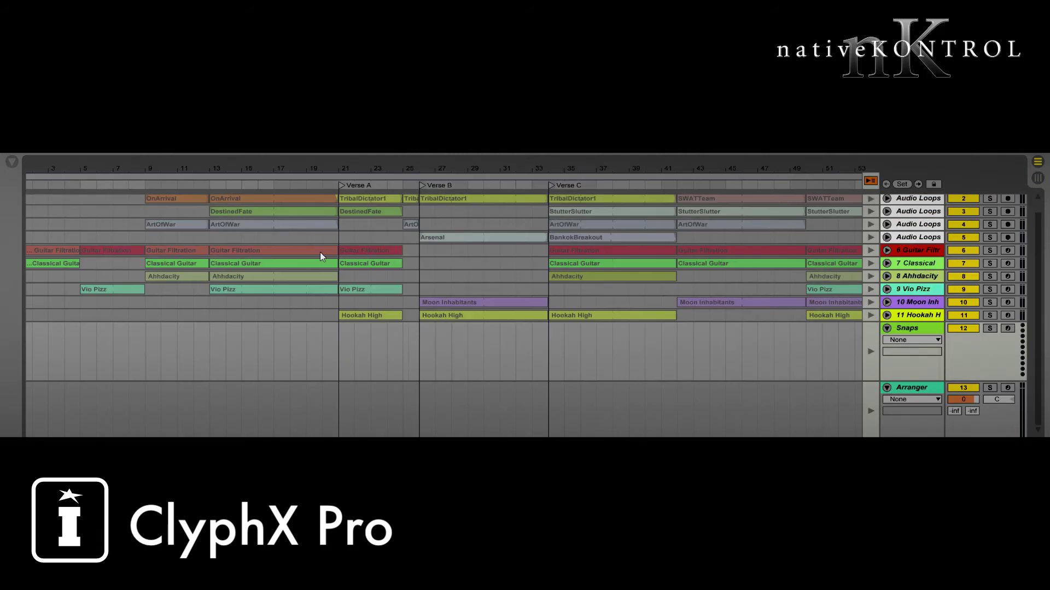
click(550, 184)
click(422, 186)
click(550, 186)
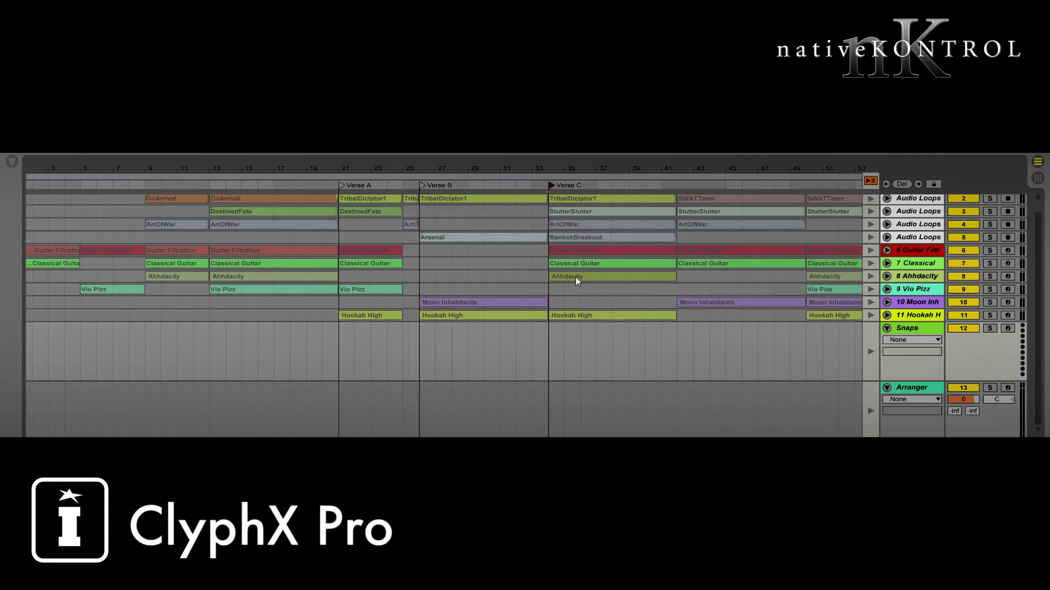
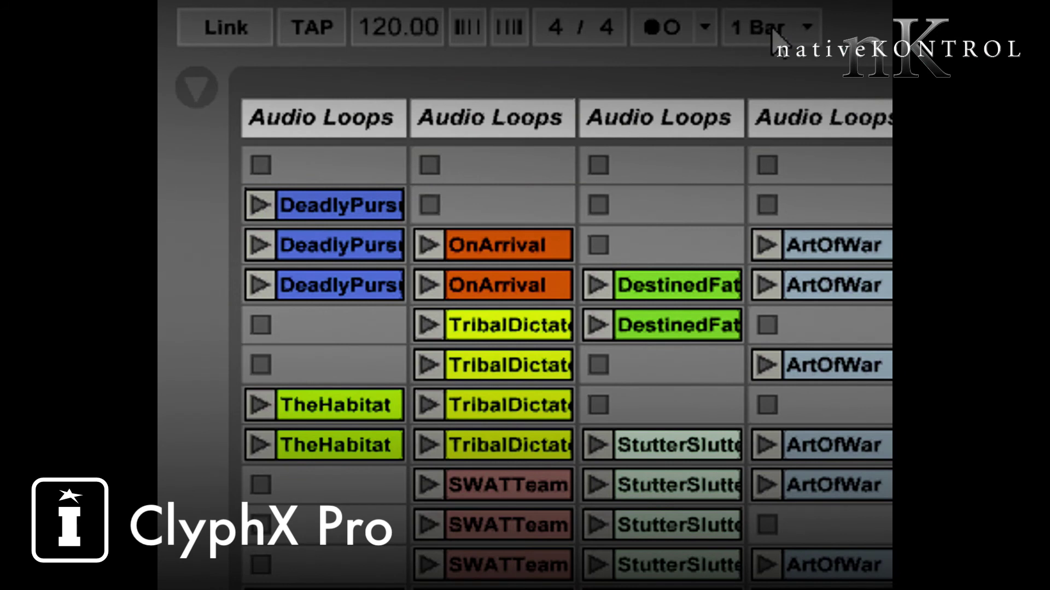
Set the global launch quantization to None.
click(188, 27)
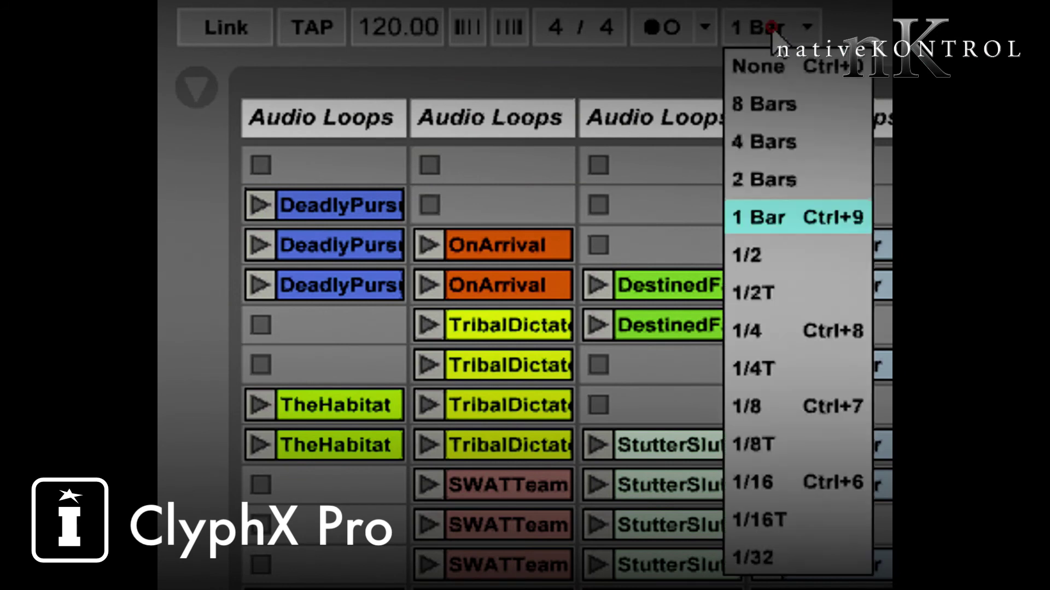
click(786, 67)
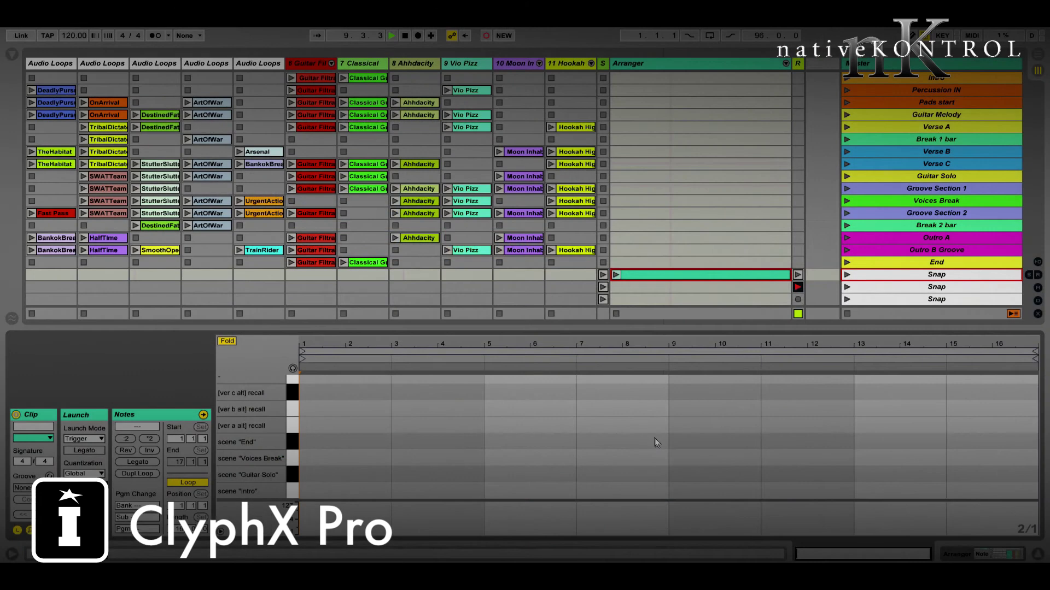
Add consecutive two-bar notes for Intro, Guitar Solo, [ver b alt], Voices Break, [ver c alt], Guitar Solo, [ver a alt] and End, and launch the Arranger clip.
double_click(359, 491)
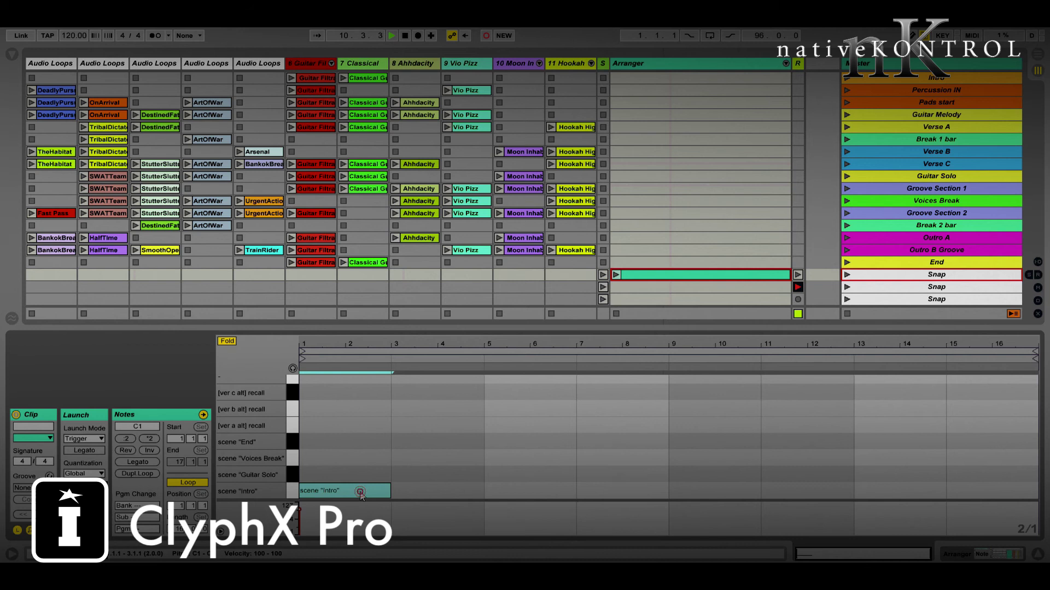
double_click(463, 474)
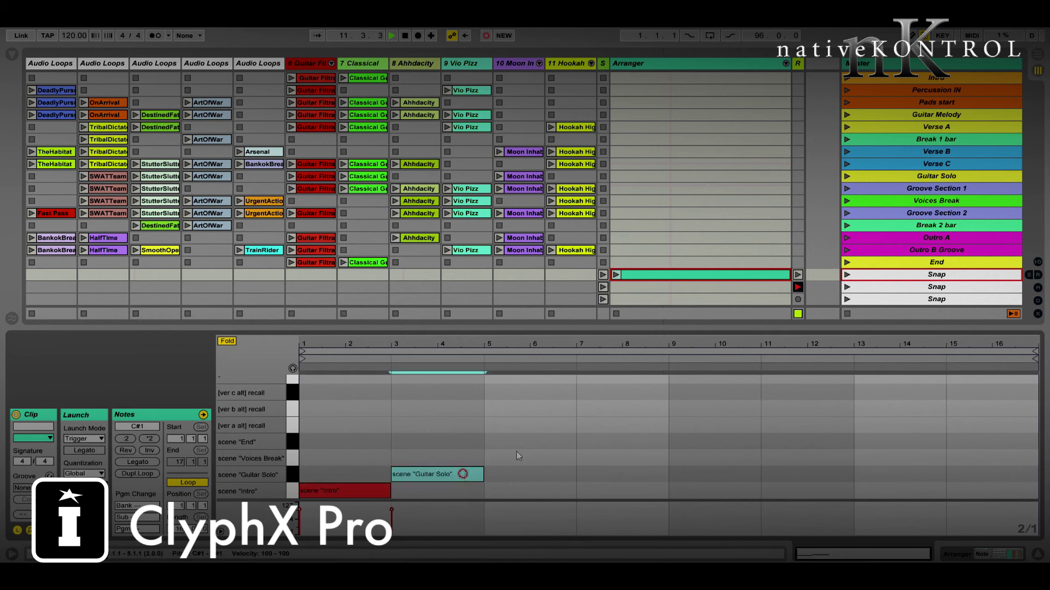
click(532, 407)
double_click(531, 408)
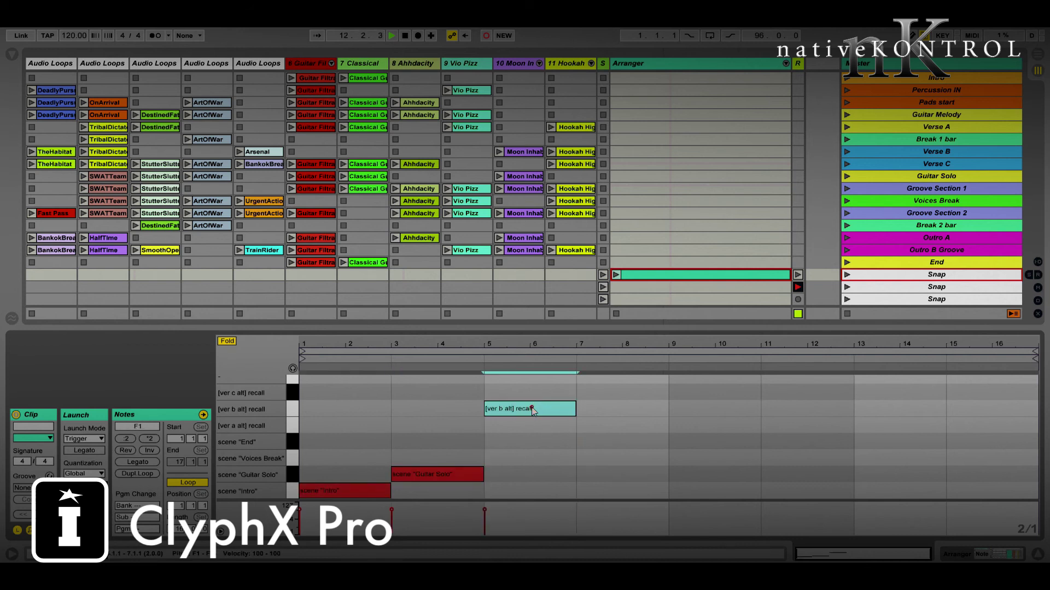
click(622, 458)
double_click(622, 457)
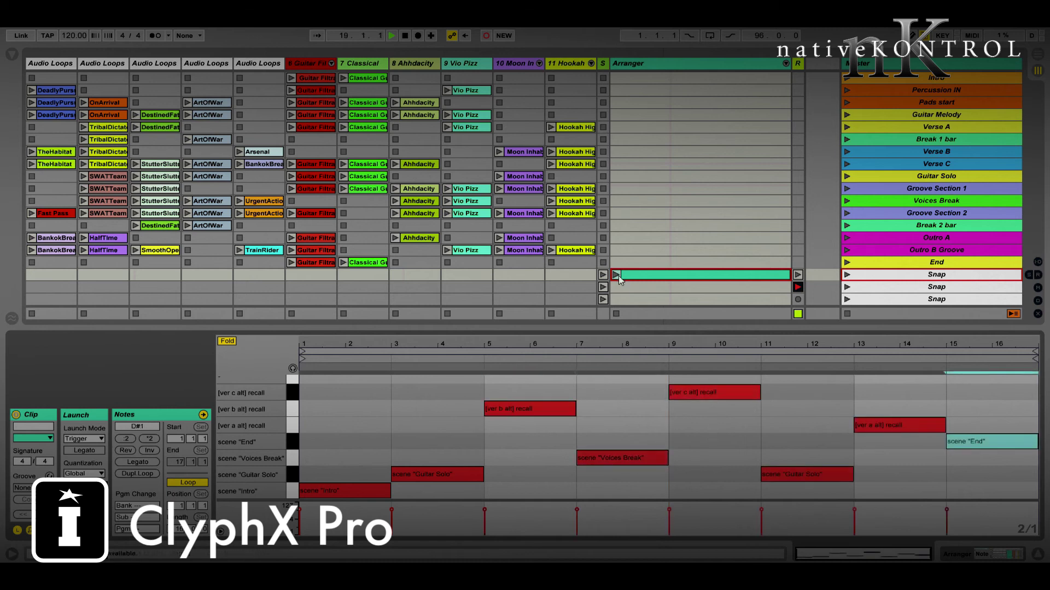
click(617, 274)
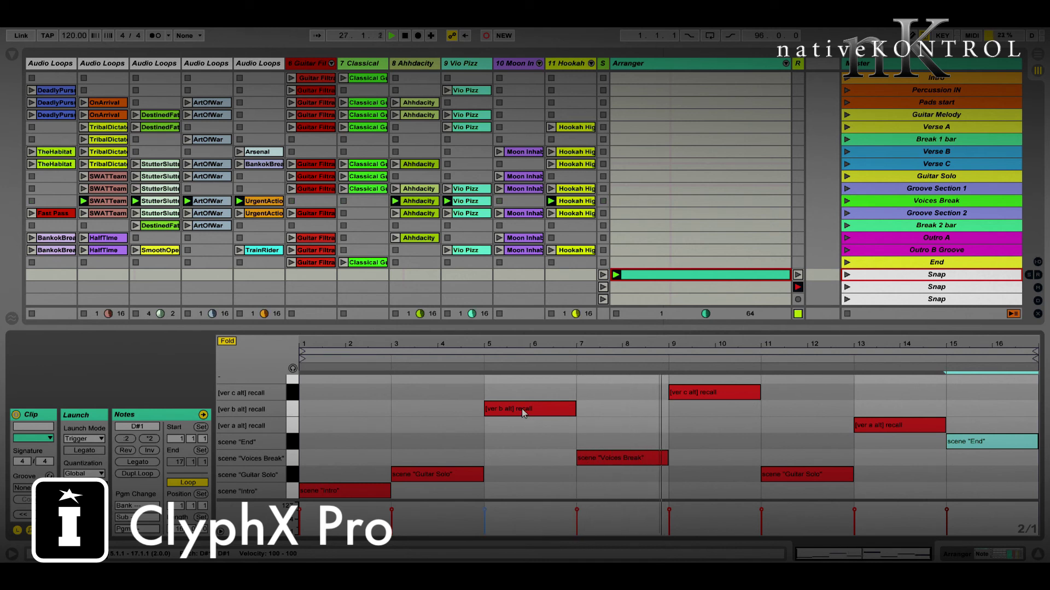
Move the bar 5 note to [ver c alt] recall, replace the bar 13 note with [ver b alt] recall, and stop the Arranger clip.
drag(522, 411, 523, 395)
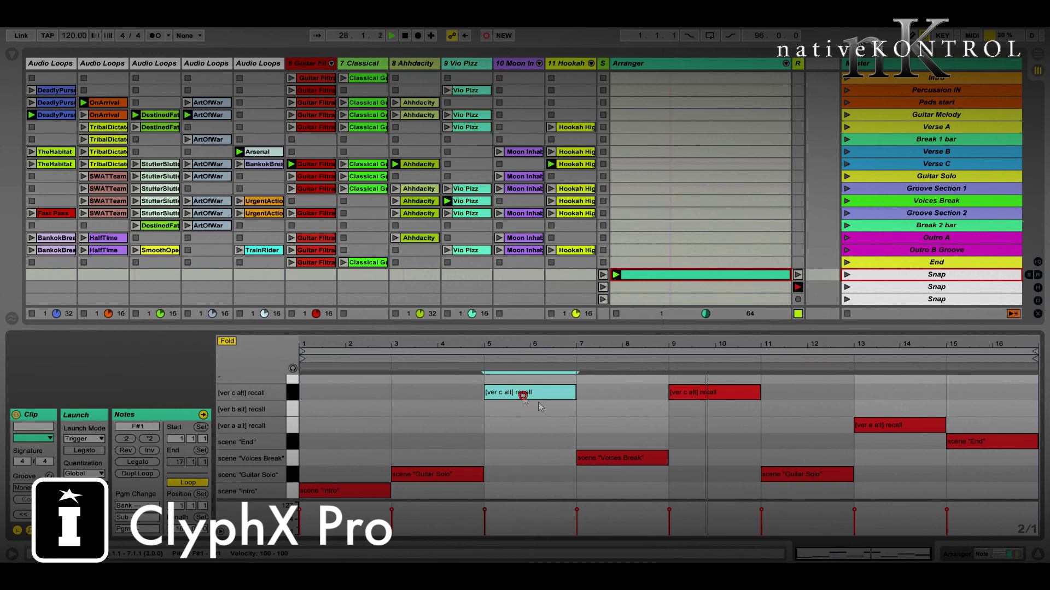
double_click(894, 426)
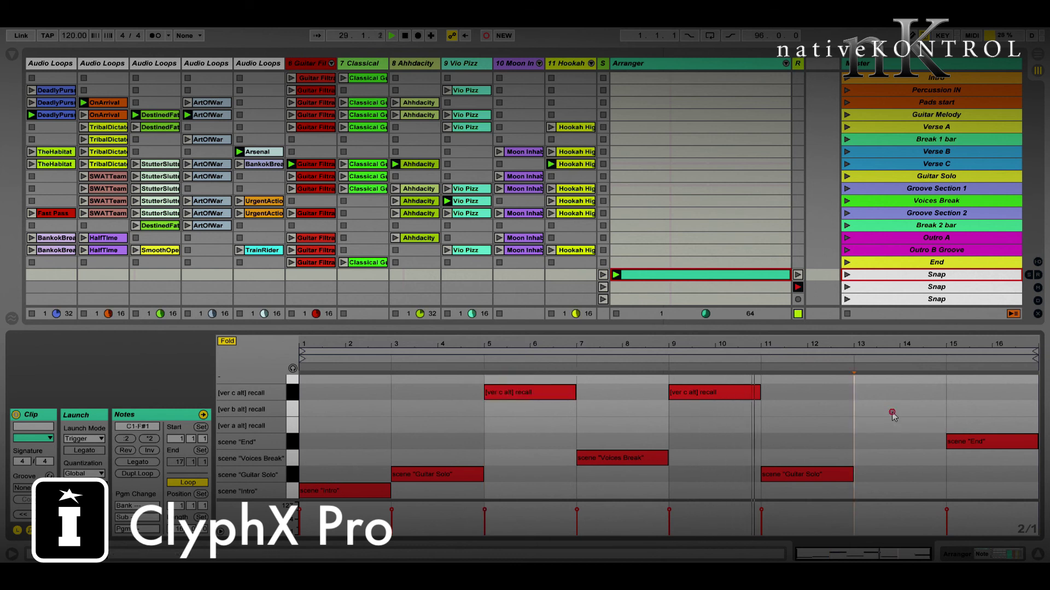
double_click(893, 414)
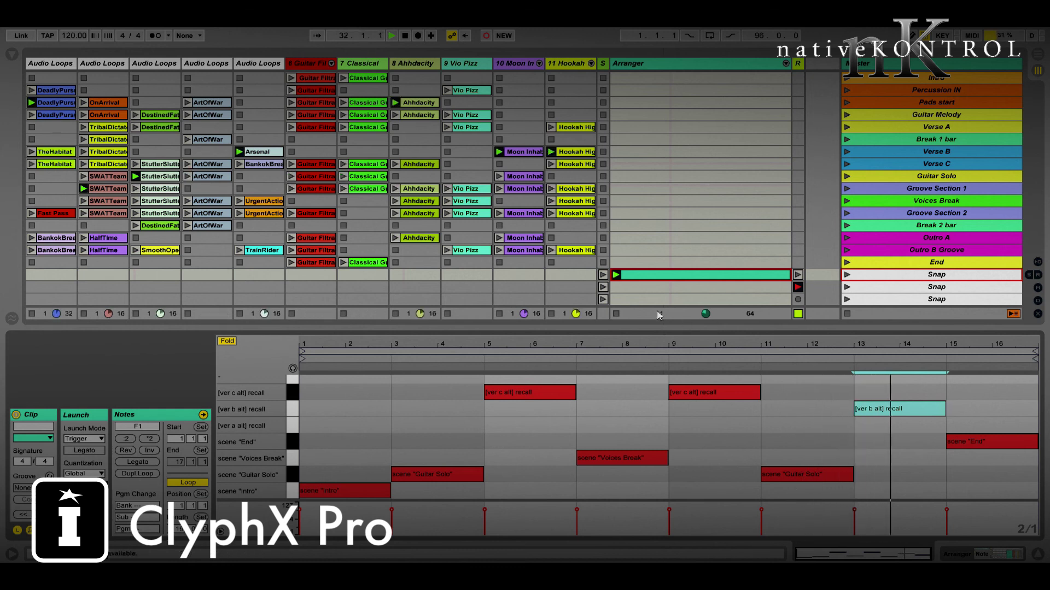
click(618, 314)
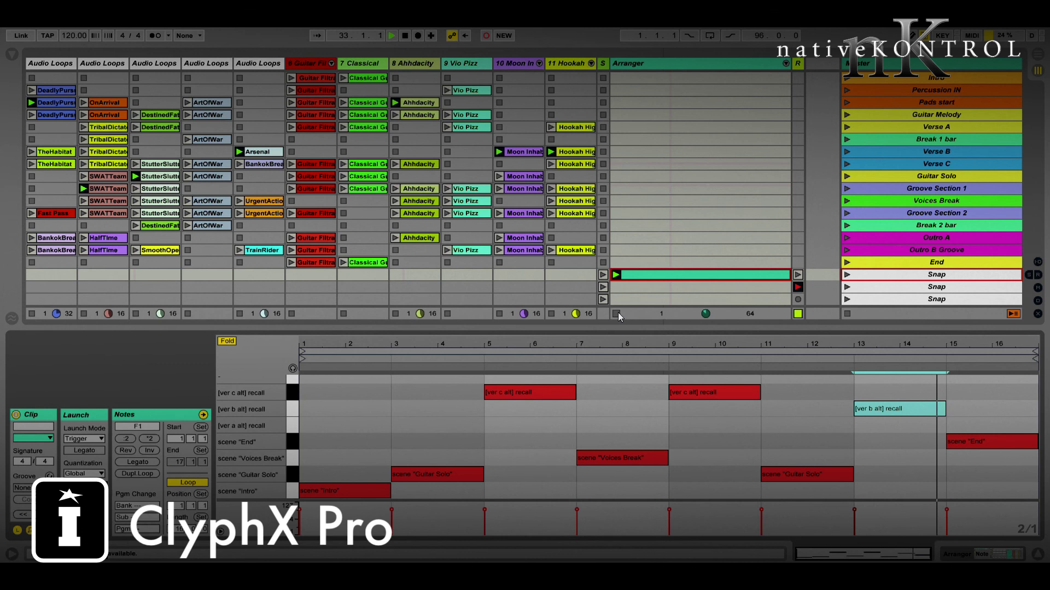
Duplicate the Arranger clip into the slot directly below and launch the copy.
click(650, 277)
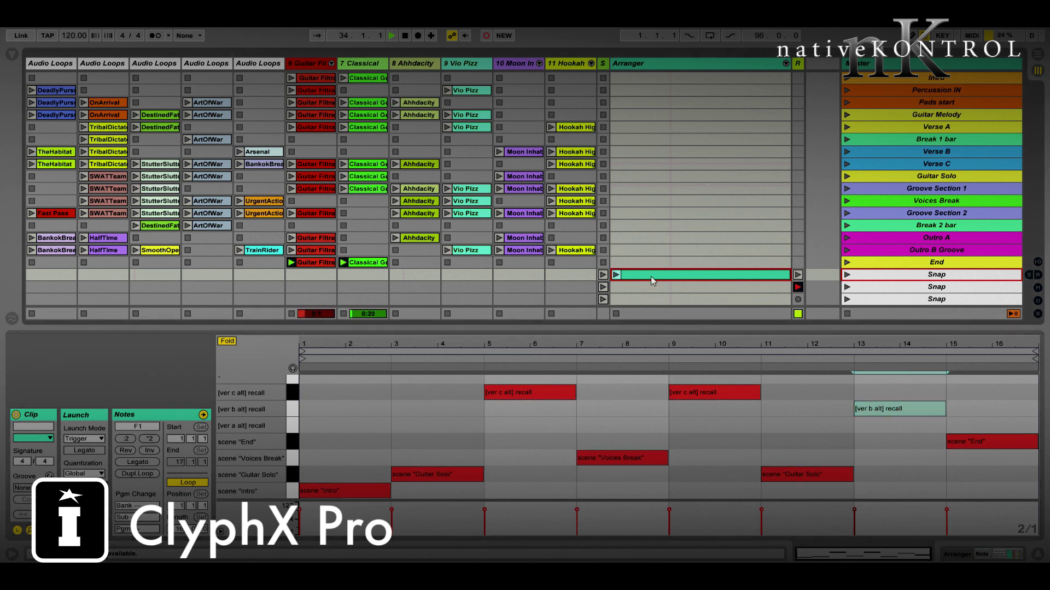
drag(650, 277, 650, 287)
click(647, 289)
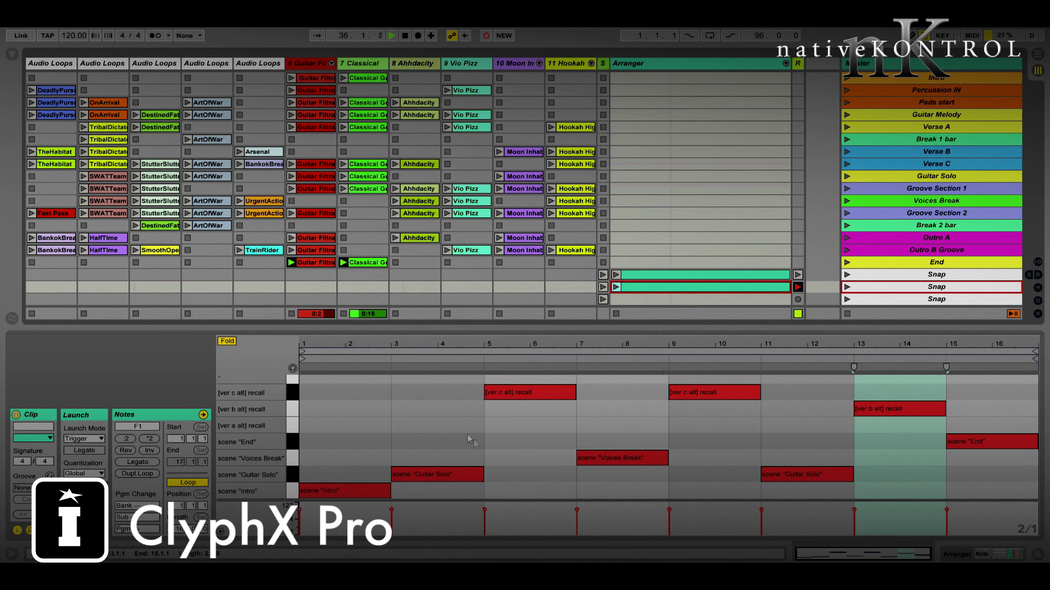
click(615, 287)
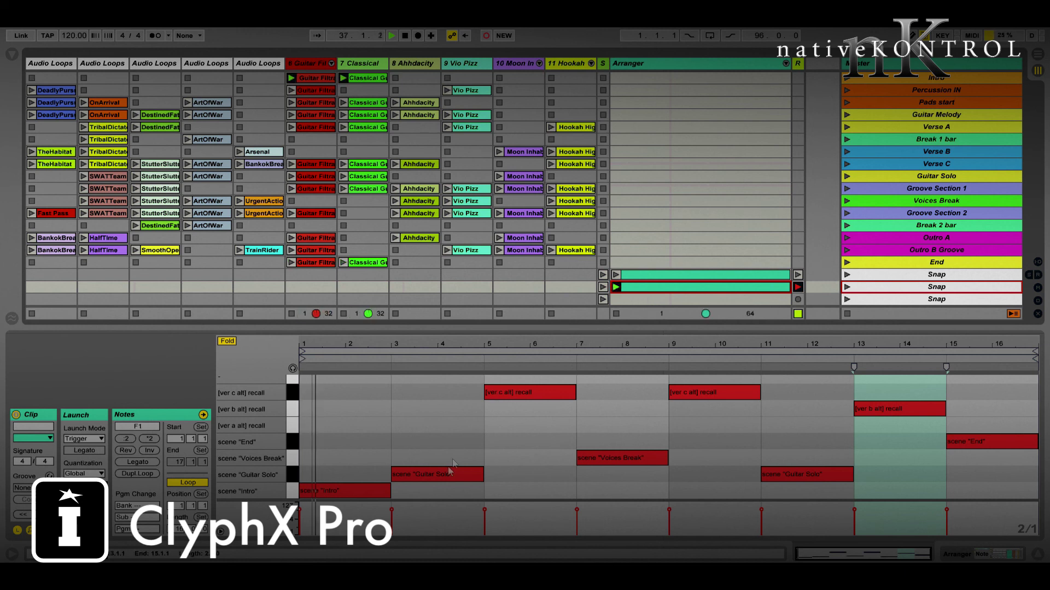
In the copied clip, move the bar 5 note to [ver a alt] recall, delete the bar 9 note, and replace Voices Break at bar 7 with Guitar Solo.
drag(520, 393, 518, 425)
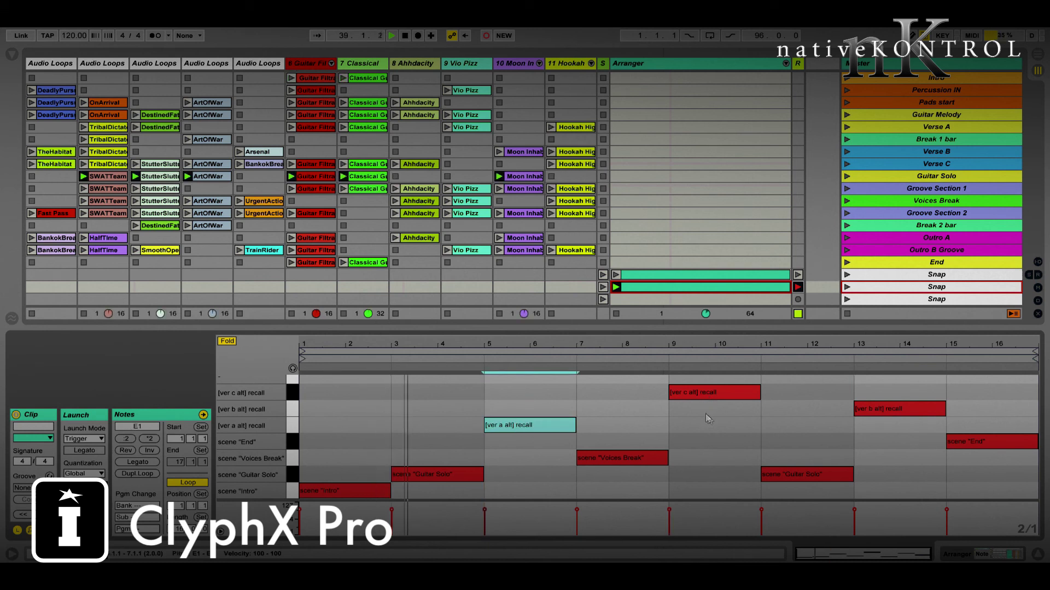
double_click(701, 395)
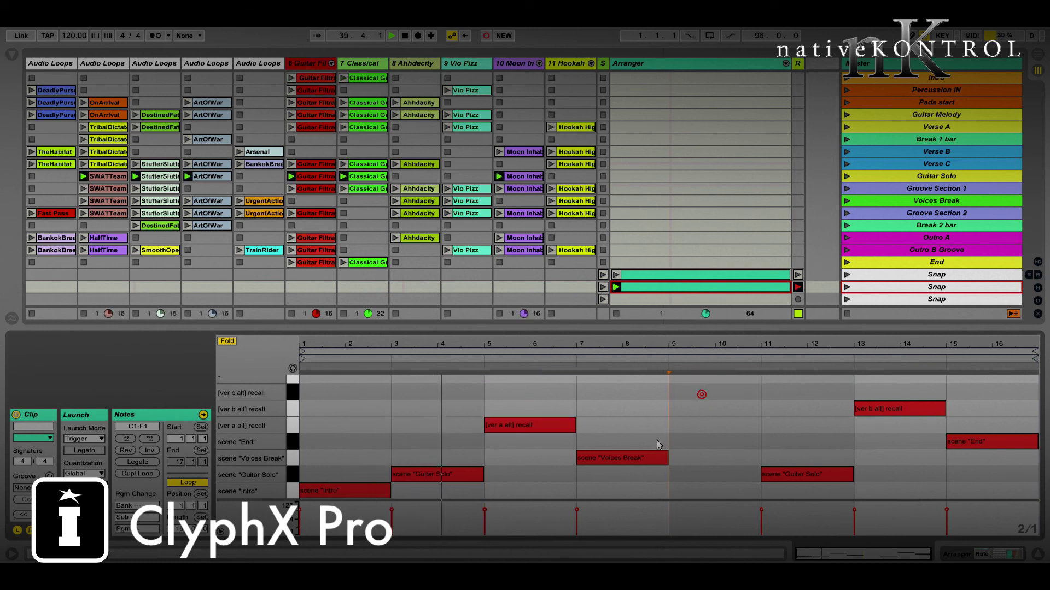
double_click(626, 453)
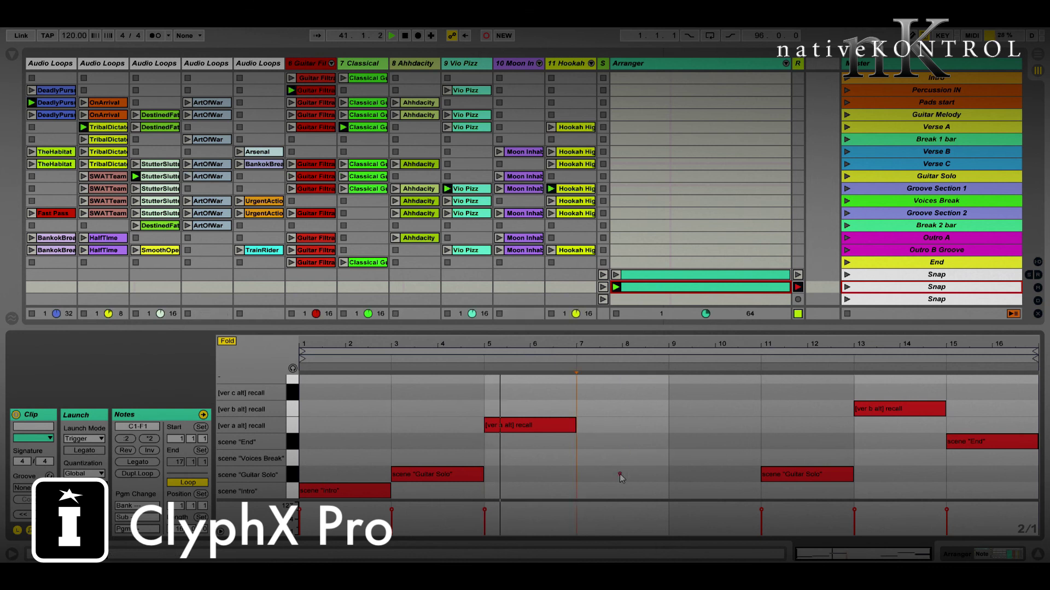
double_click(620, 474)
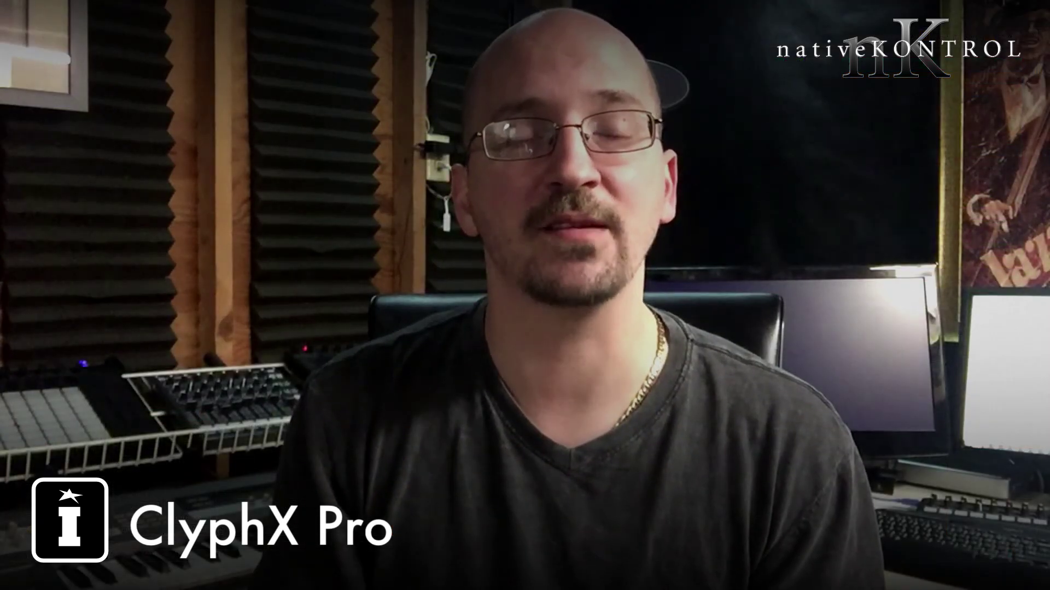